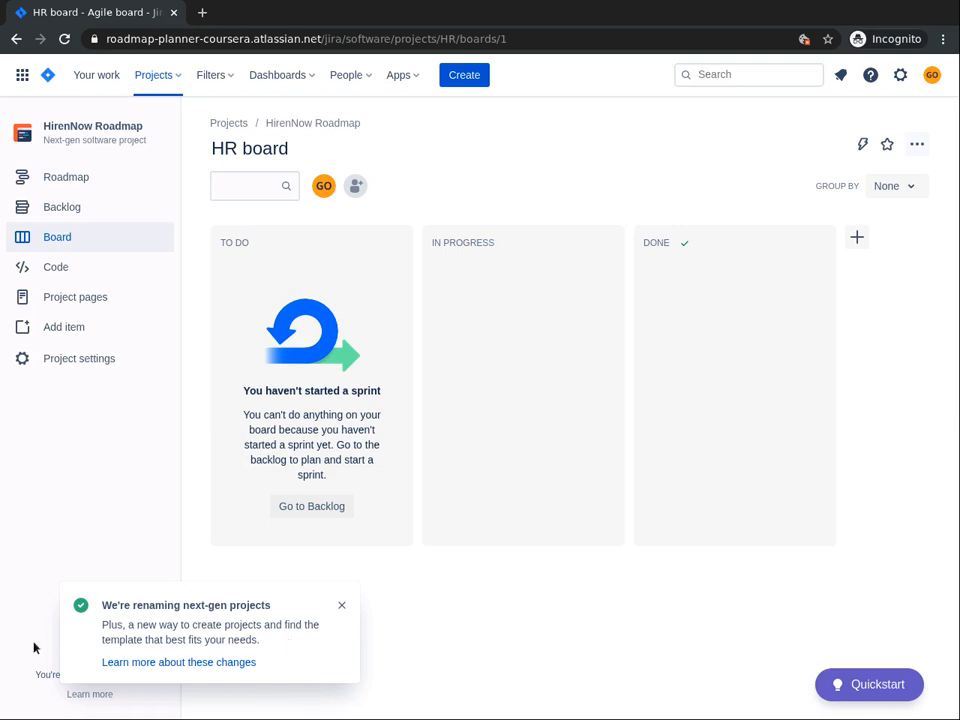
Step: Open the backlog and start a Story with the summary "As a user, I want a mobile product, so that I can use it on the go."
left_click(65, 211)
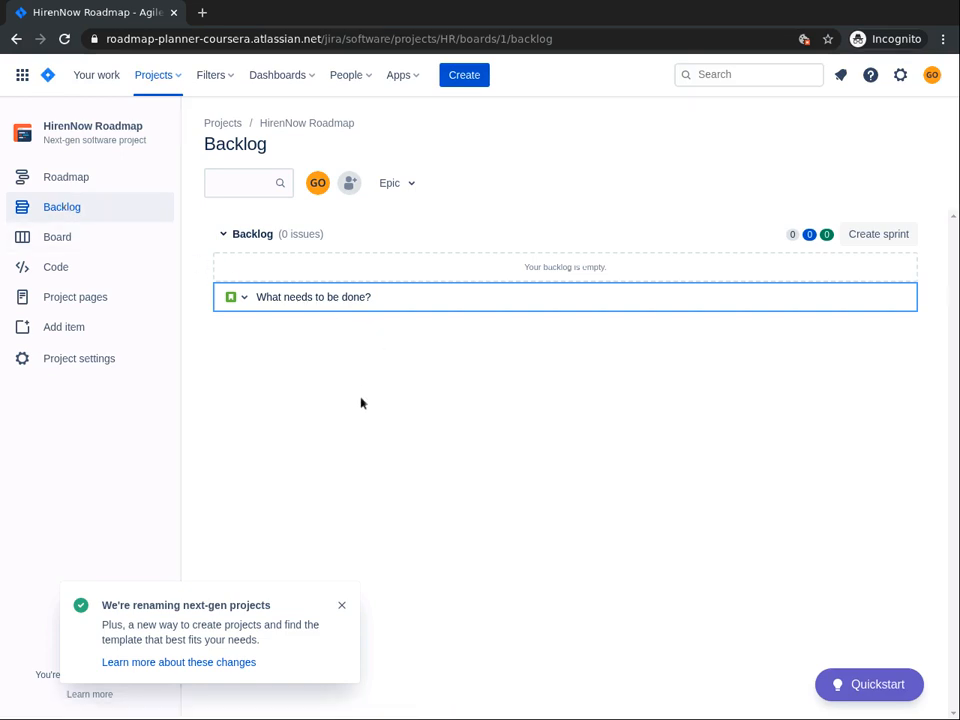
left_click(470, 76)
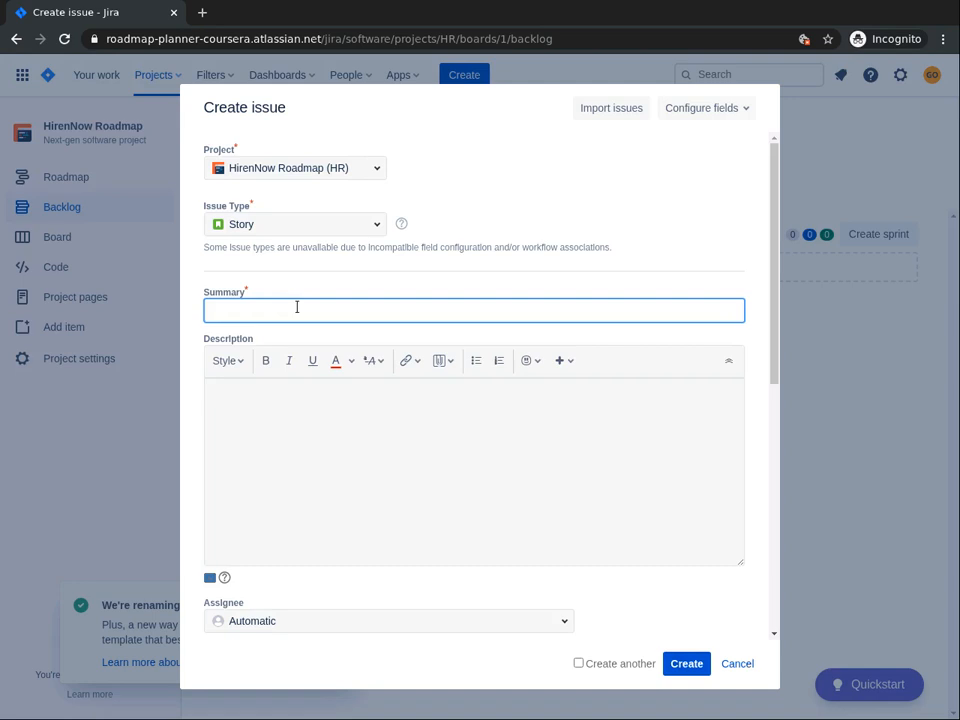
type("As a user, I want a mobile product")
type("th")
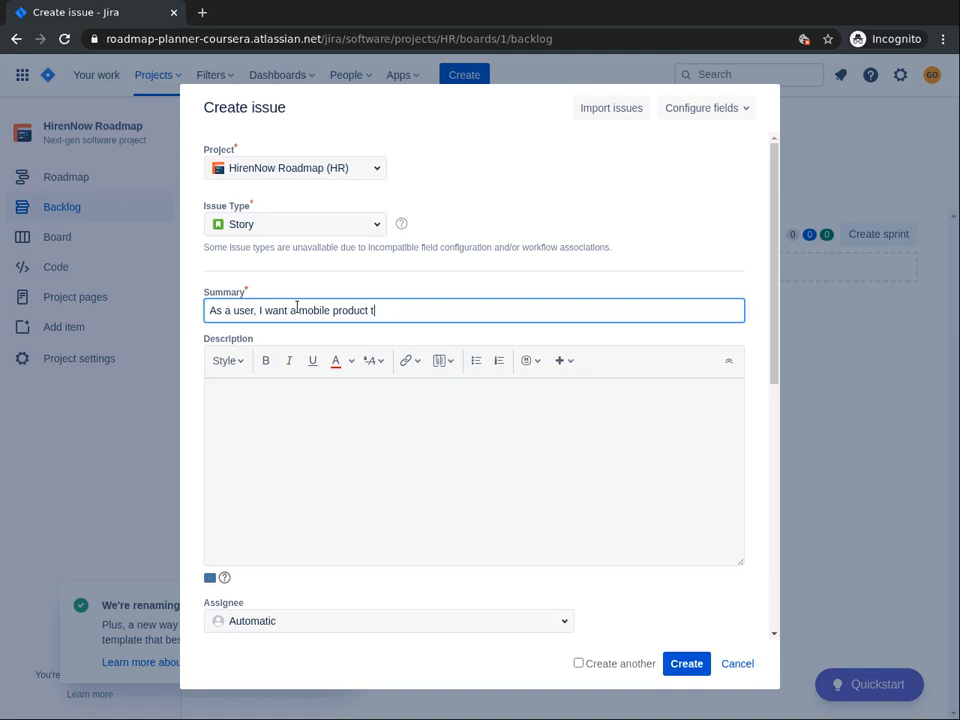
key("BackSpace")
key("BackSpace")
type(", so that I can use it on the ")
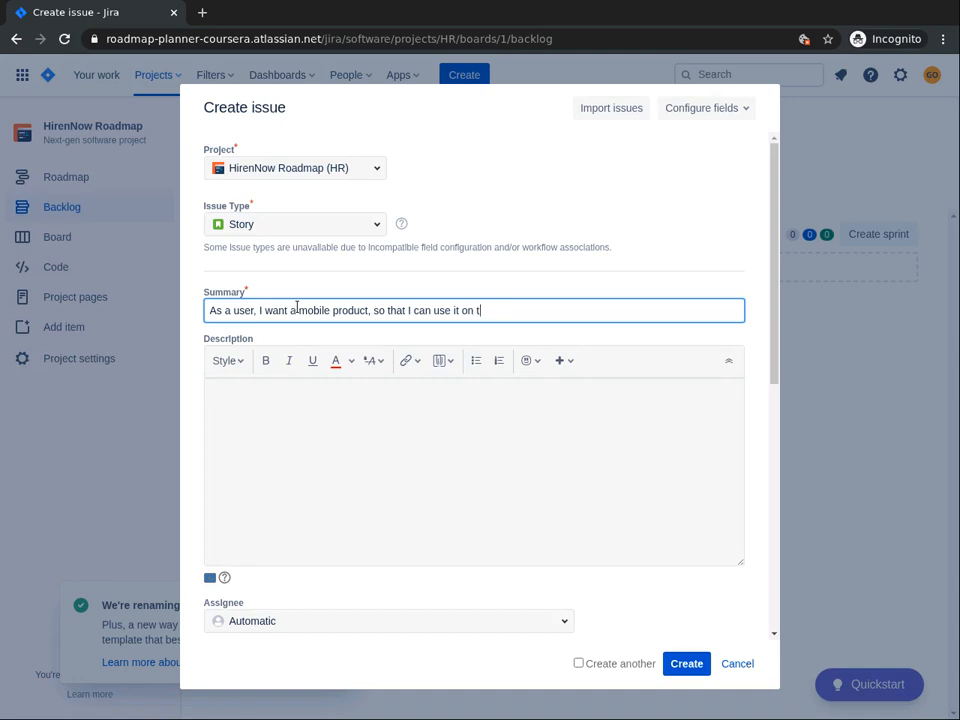
type("go.")
key("BackSpace")
type(".")
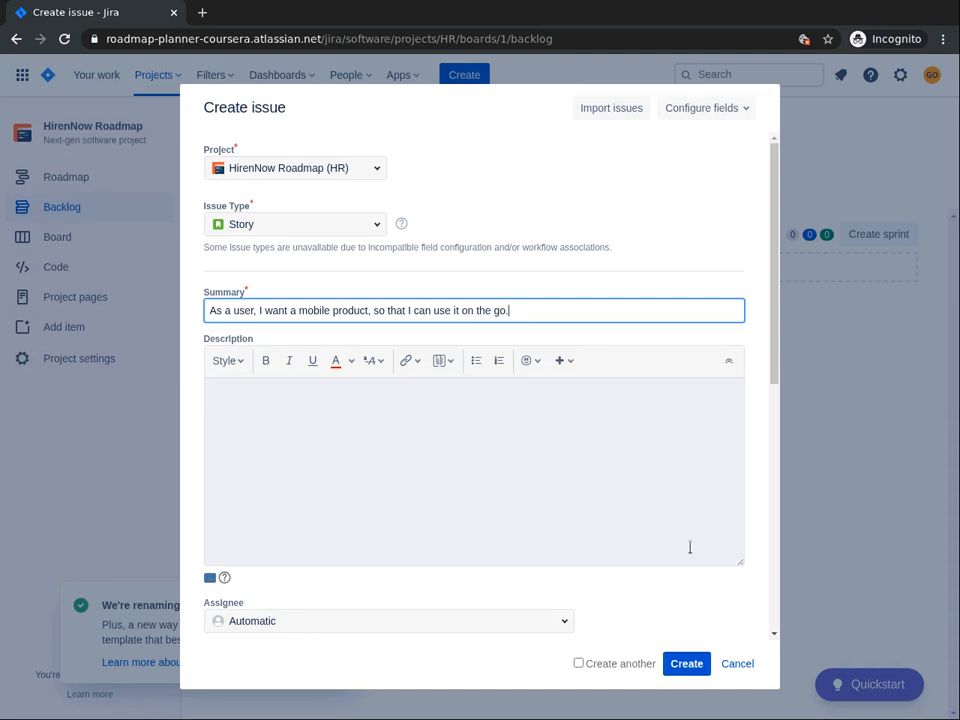
Step: Assign the new story to the suggested team member instead of leaving the assignee automatic
left_click(773, 636)
left_click(773, 636)
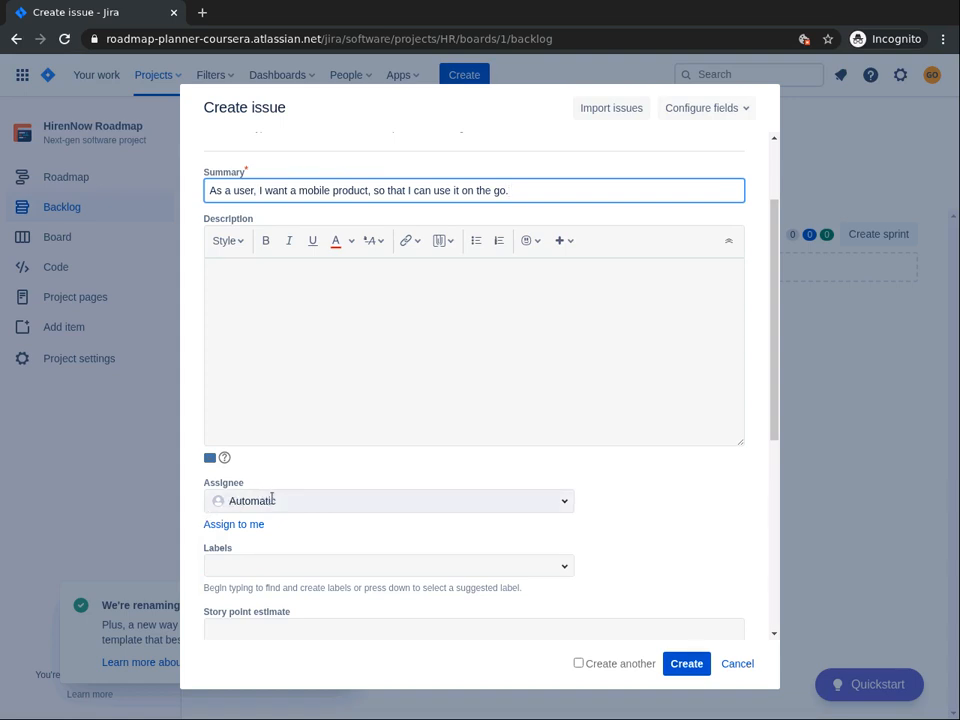
left_click(272, 500)
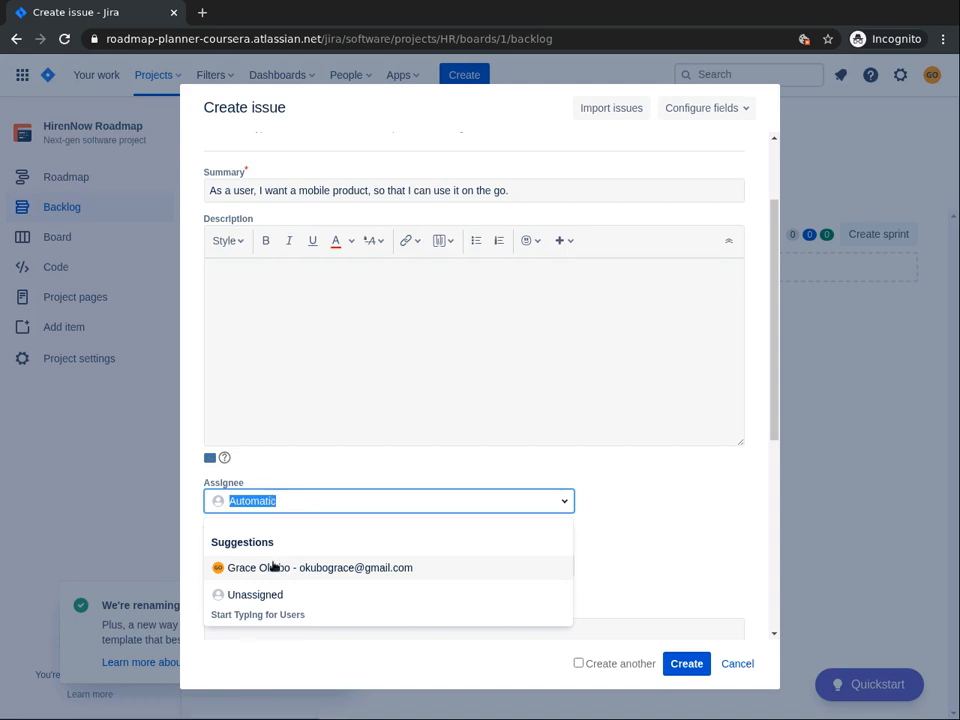
left_click(273, 568)
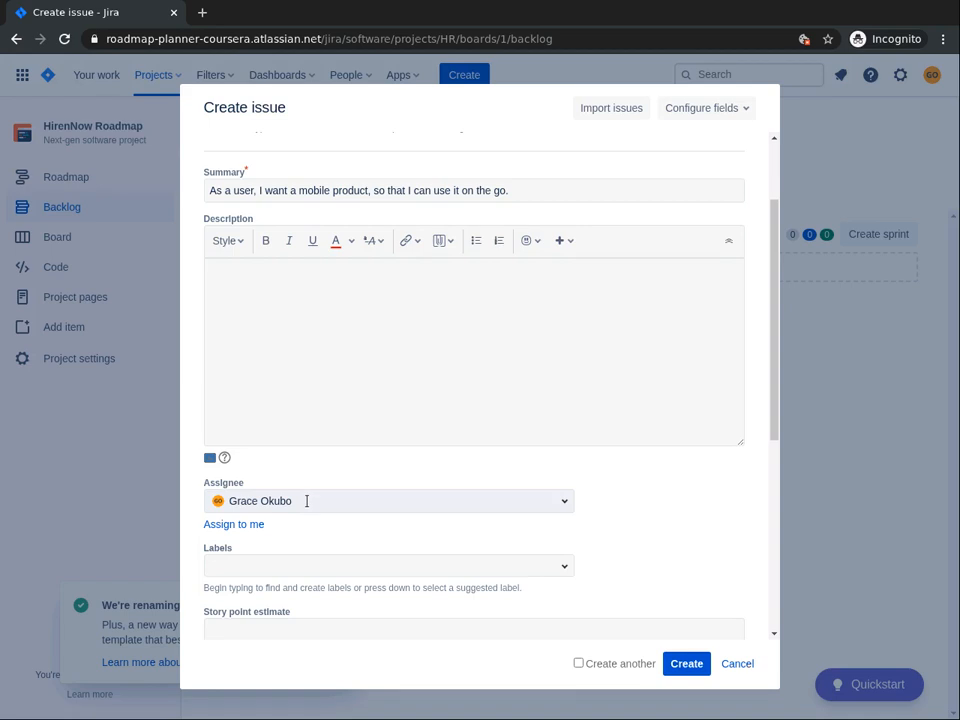
left_click(295, 563)
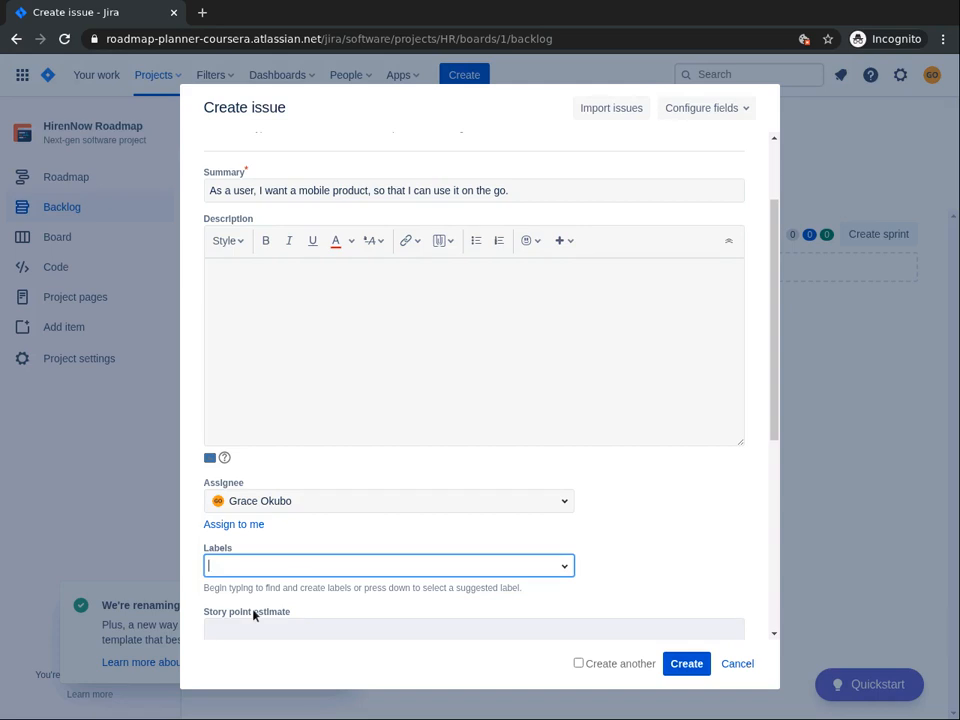
type("high ri")
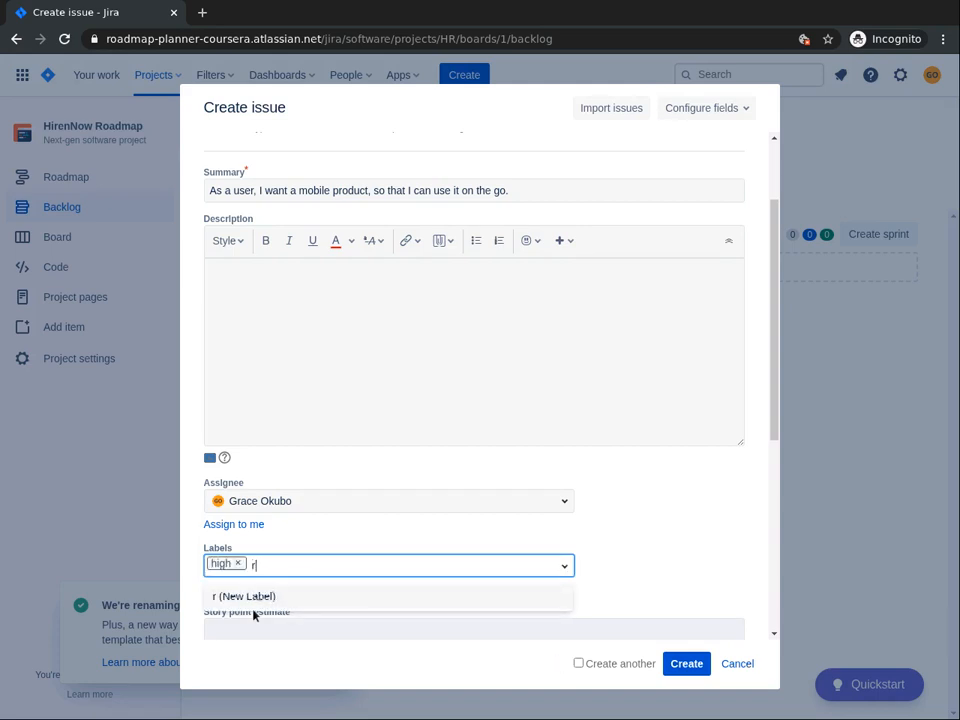
key("BackSpace")
key("BackSpace")
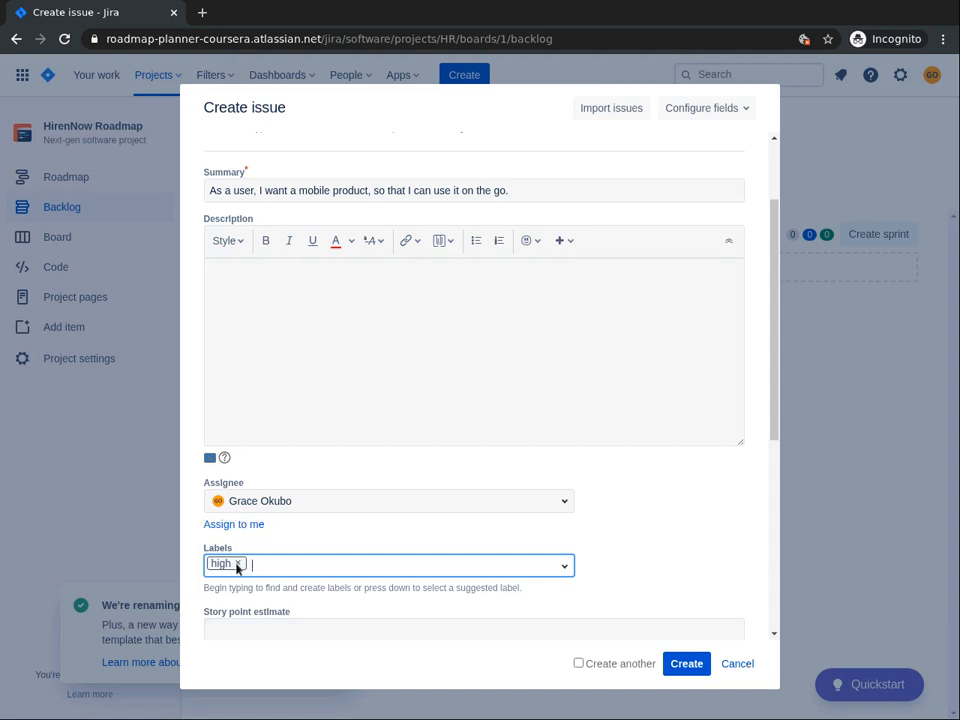
left_click(237, 564)
Step: Add the new labels High_Risk and Low_Effort to the story
type("H")
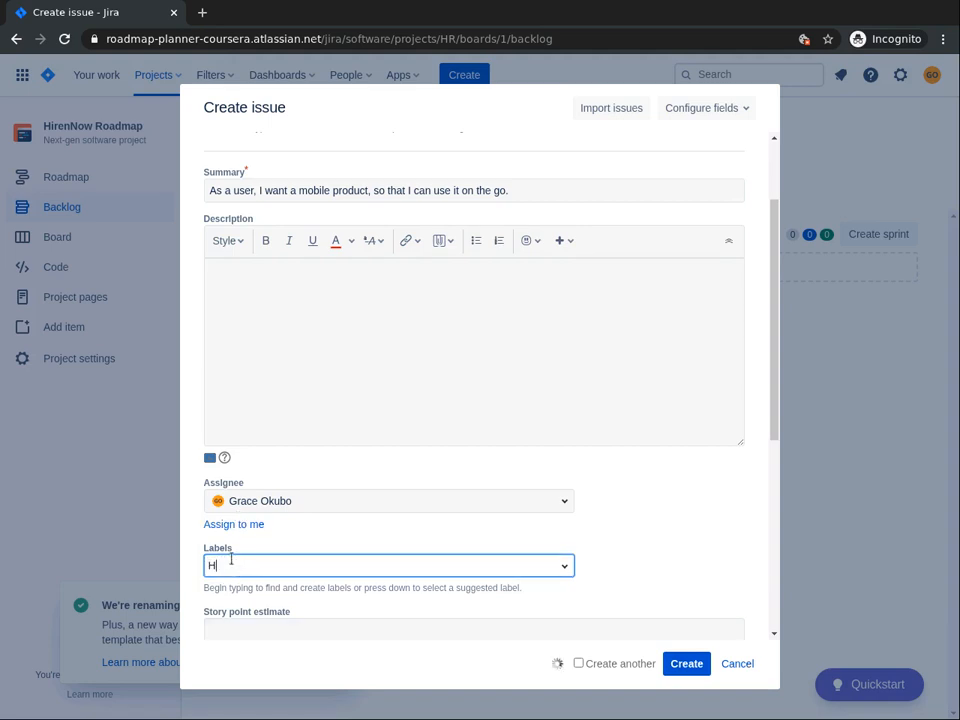
type("igh_")
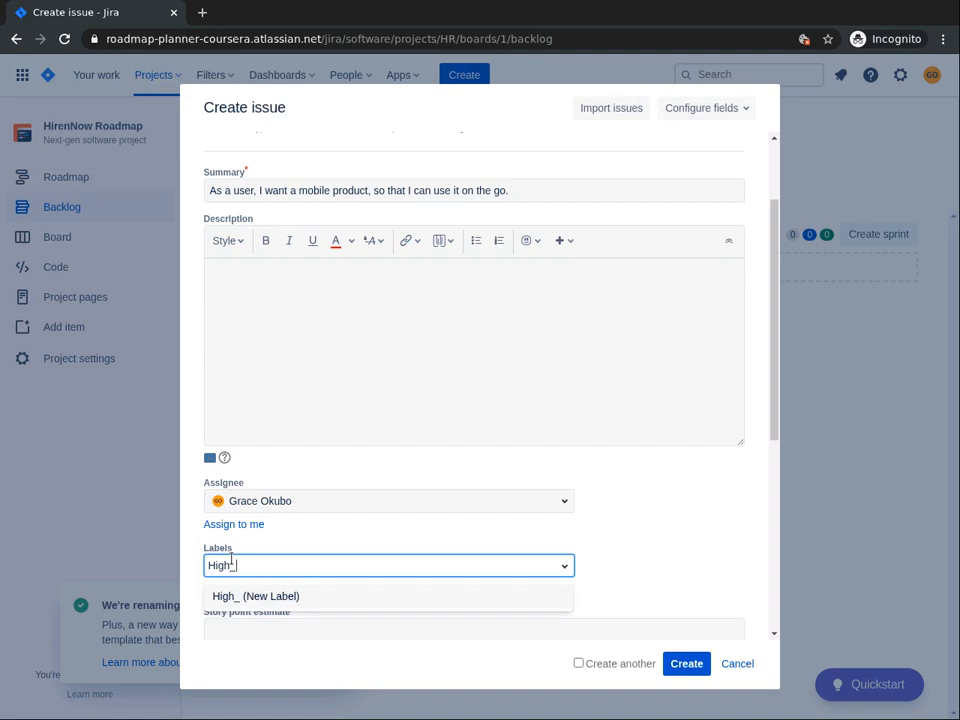
type("Risk")
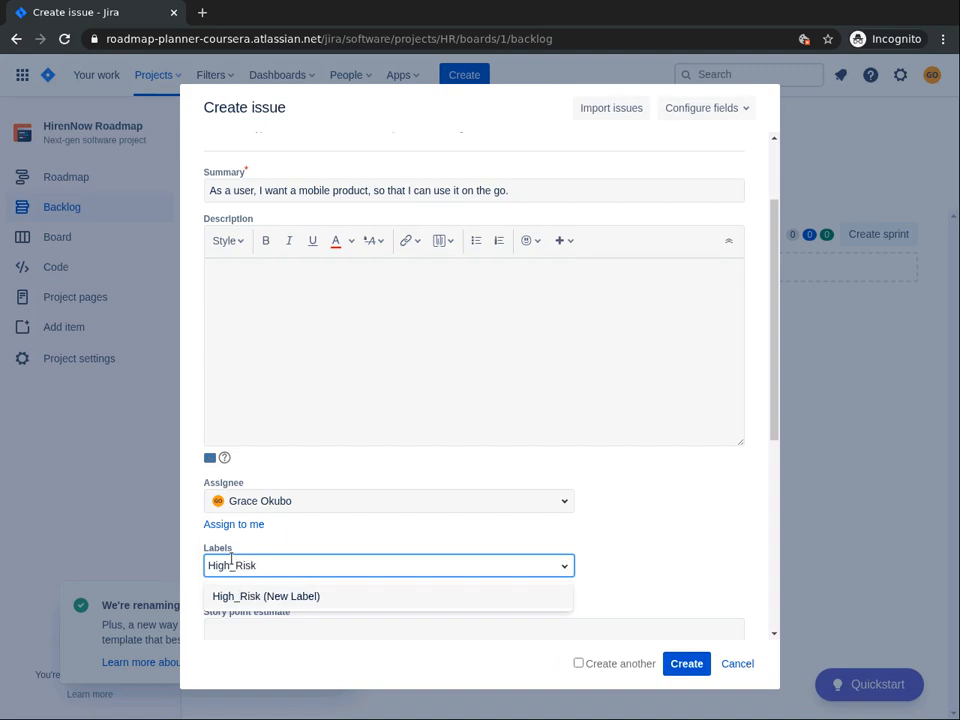
key("Return")
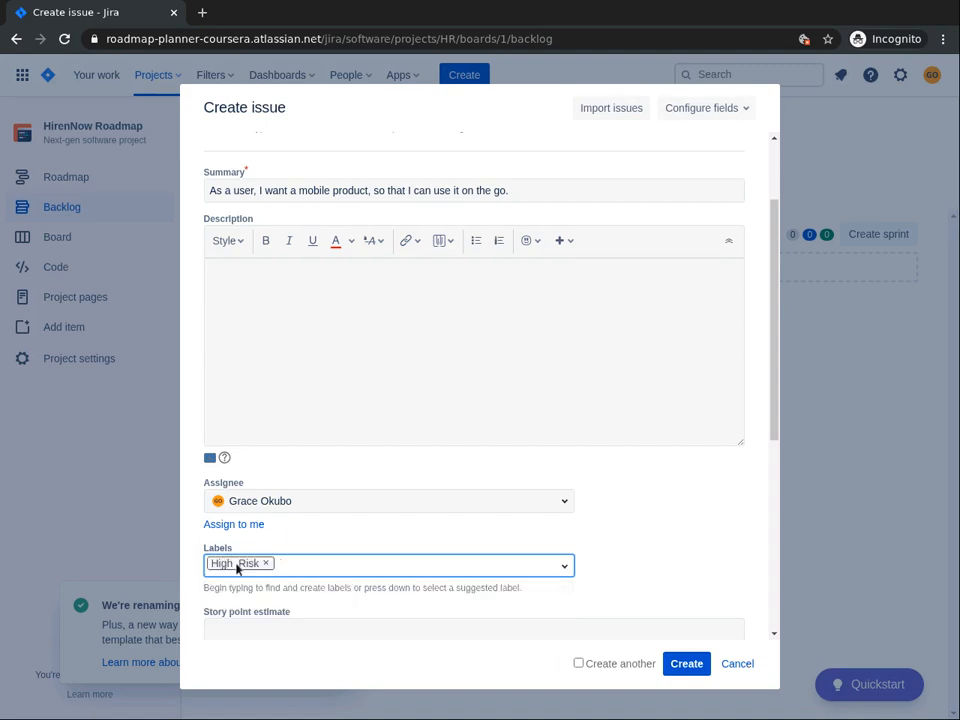
type("L")
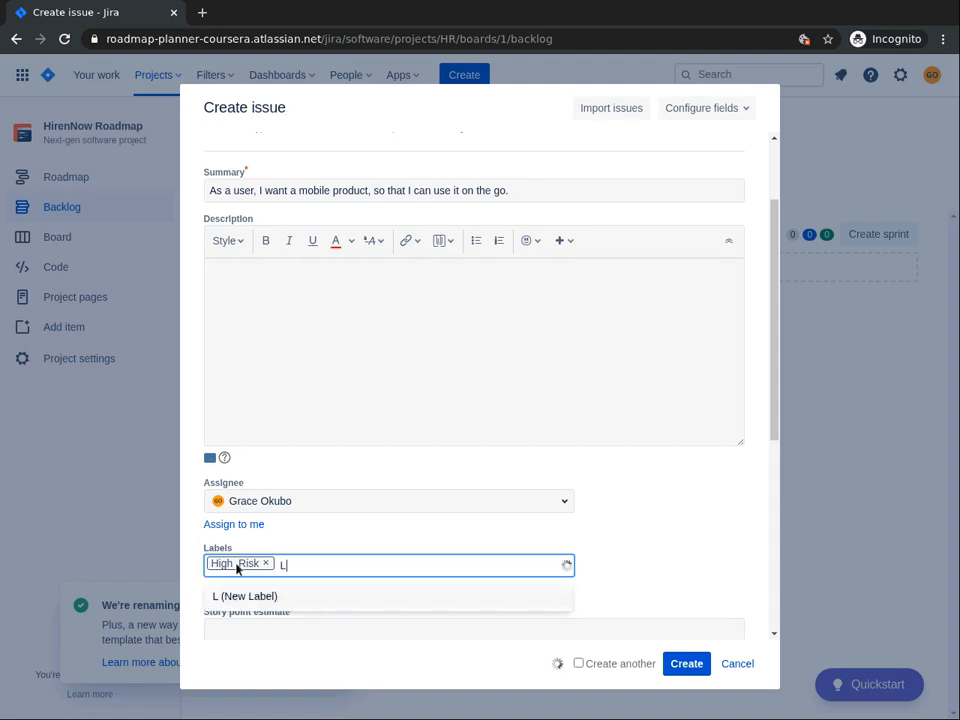
type("ow_Effort")
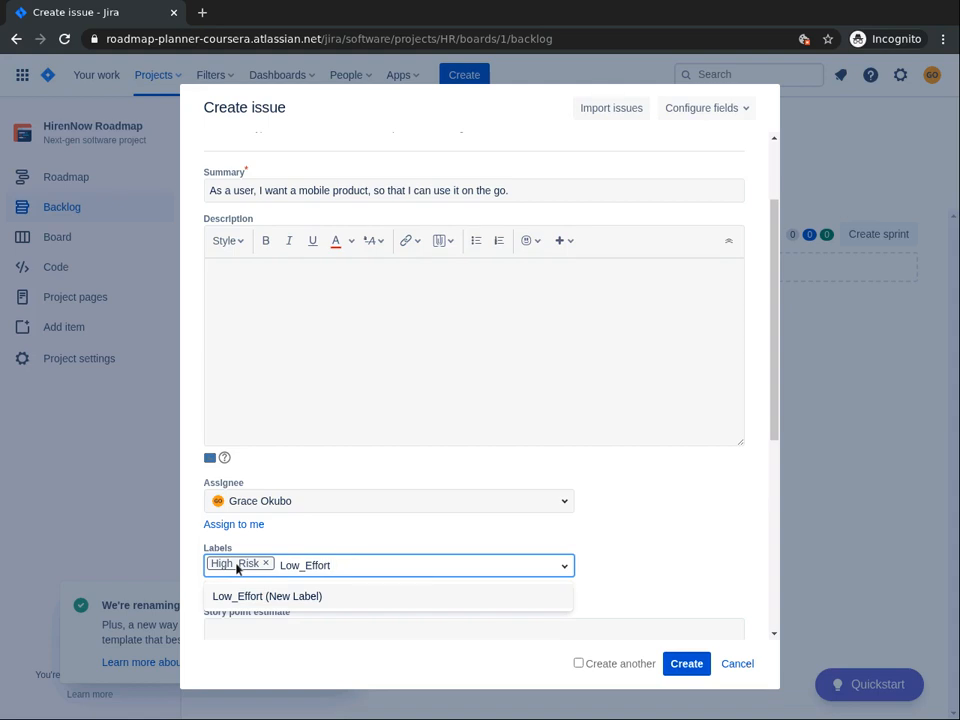
key("Return")
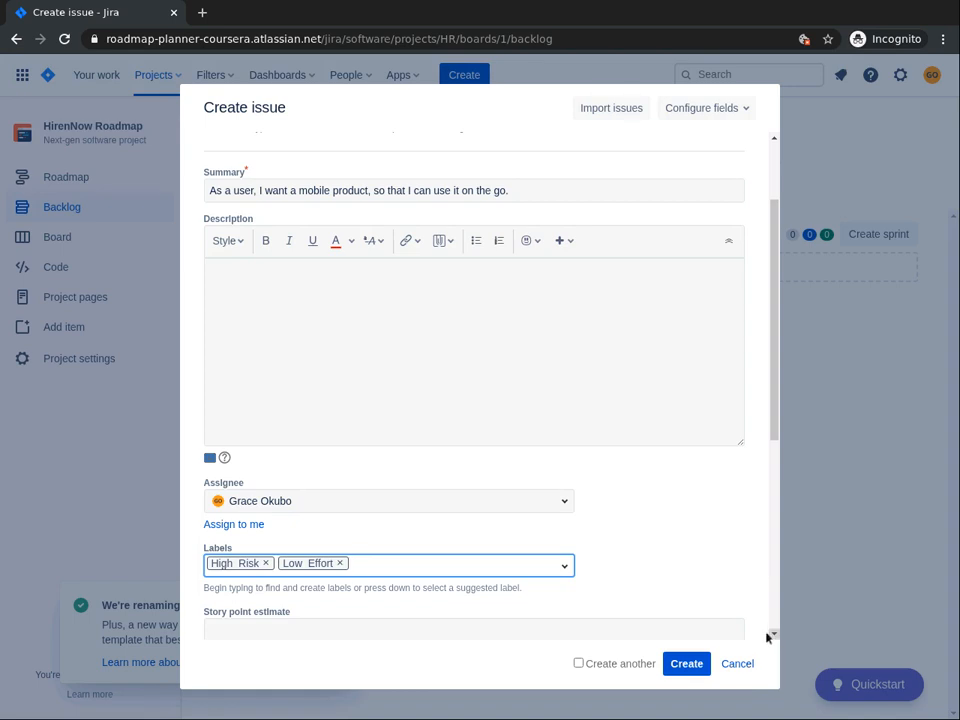
Step: Set the story point estimate to 3 and create the issue
scroll(767, 636, "down", 4)
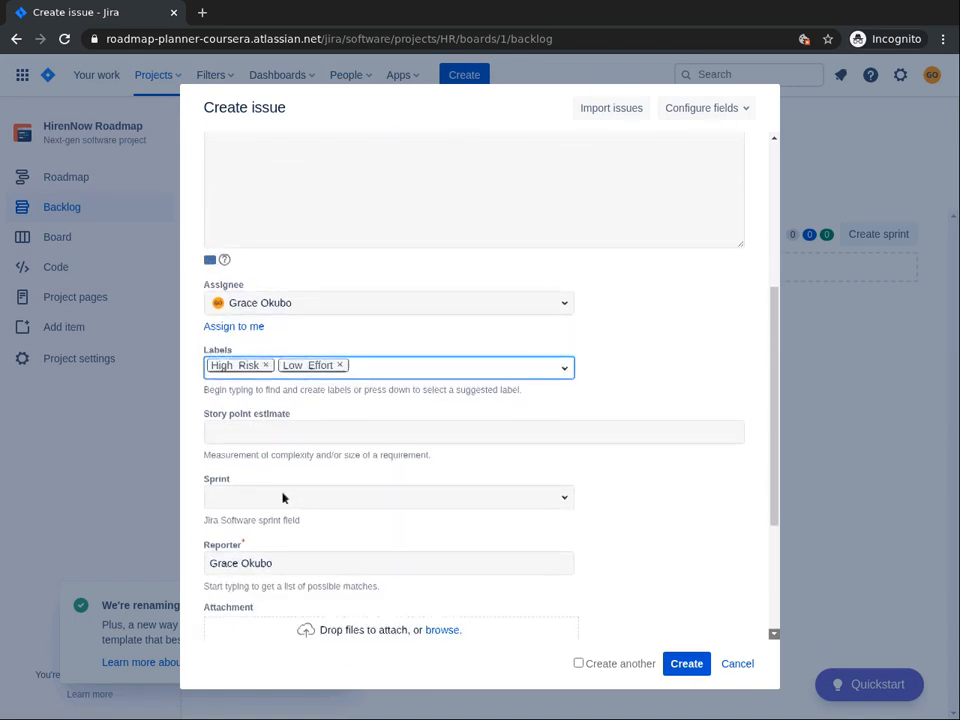
scroll(305, 499, "down", 1)
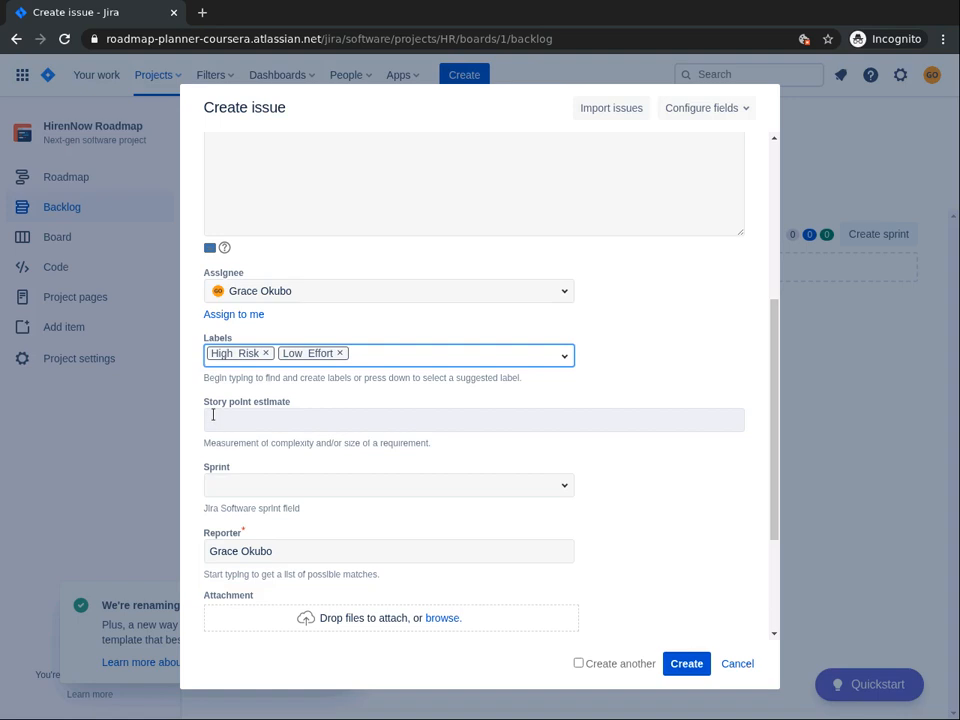
left_click(213, 414)
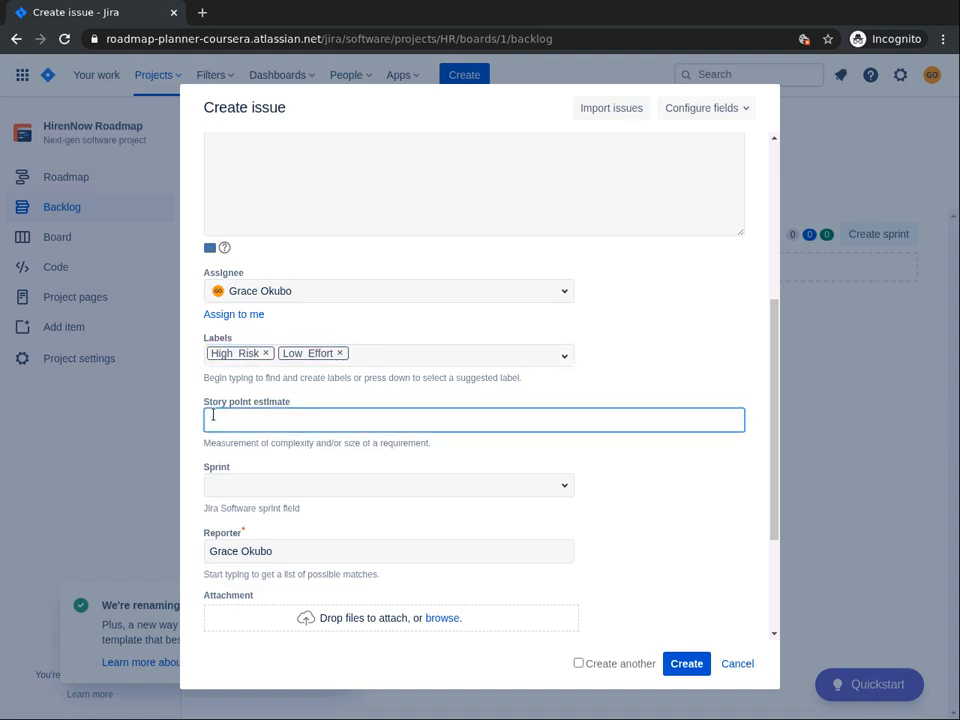
type("3")
scroll(213, 592, "down", 3)
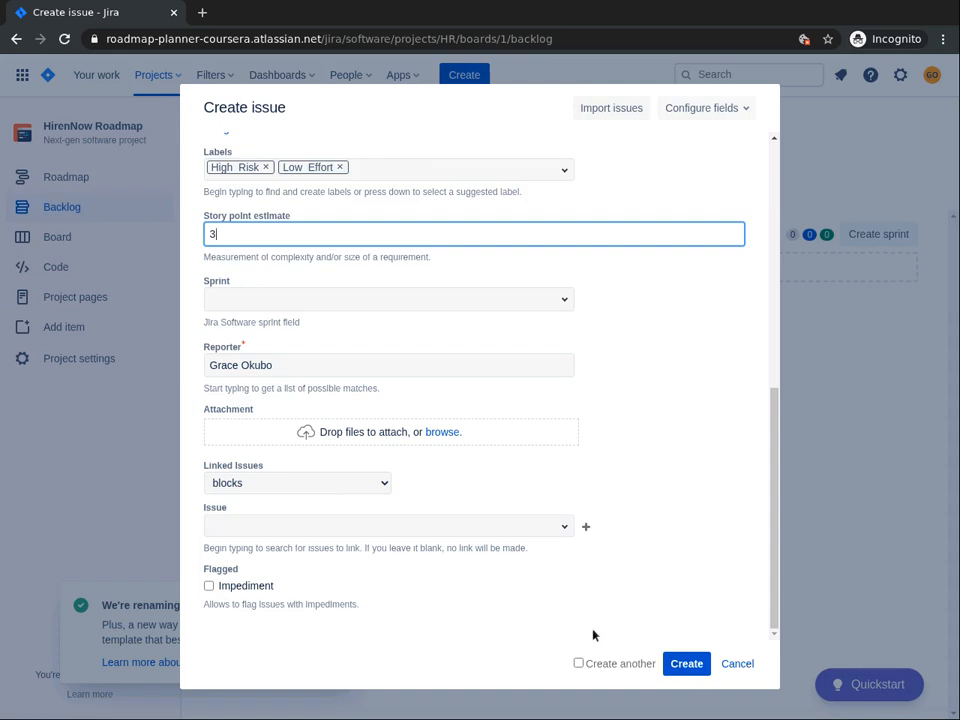
left_click(689, 666)
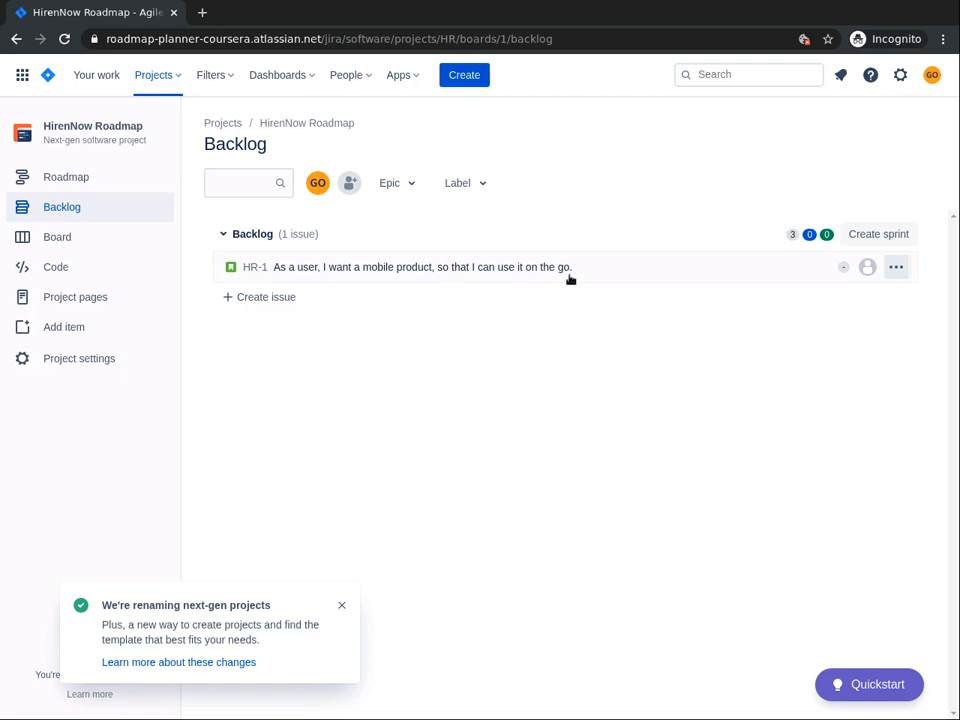
Step: Add the backlog story "As a user, I want a simple hiring process to hire low skilled laborers, so that it can be convenient for me."
left_click(226, 300)
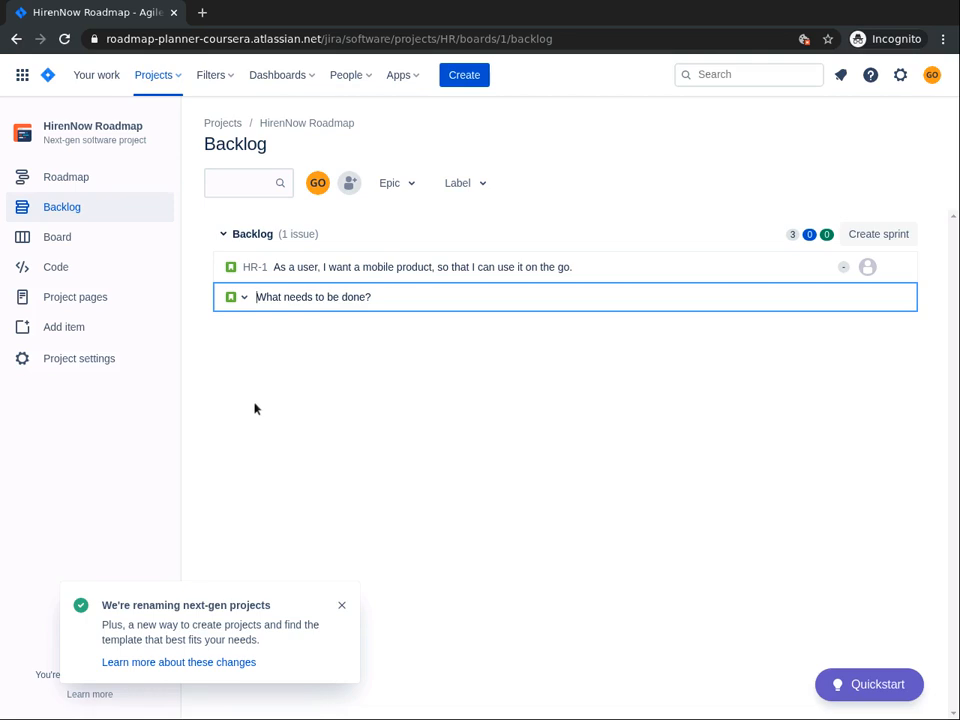
type("As a user, I want a simple hiring process to hire low skilled laborers, ")
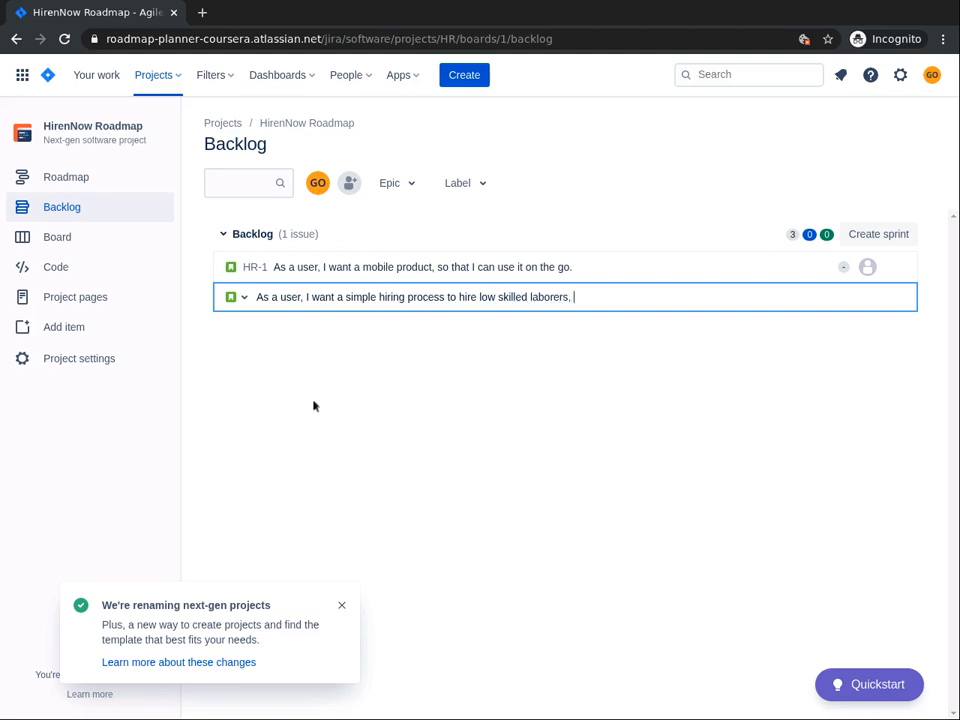
type("so that")
type(" it can b")
type("e cr")
key("BackSpace")
type("i")
key("BackSpace")
type("onvenient for ")
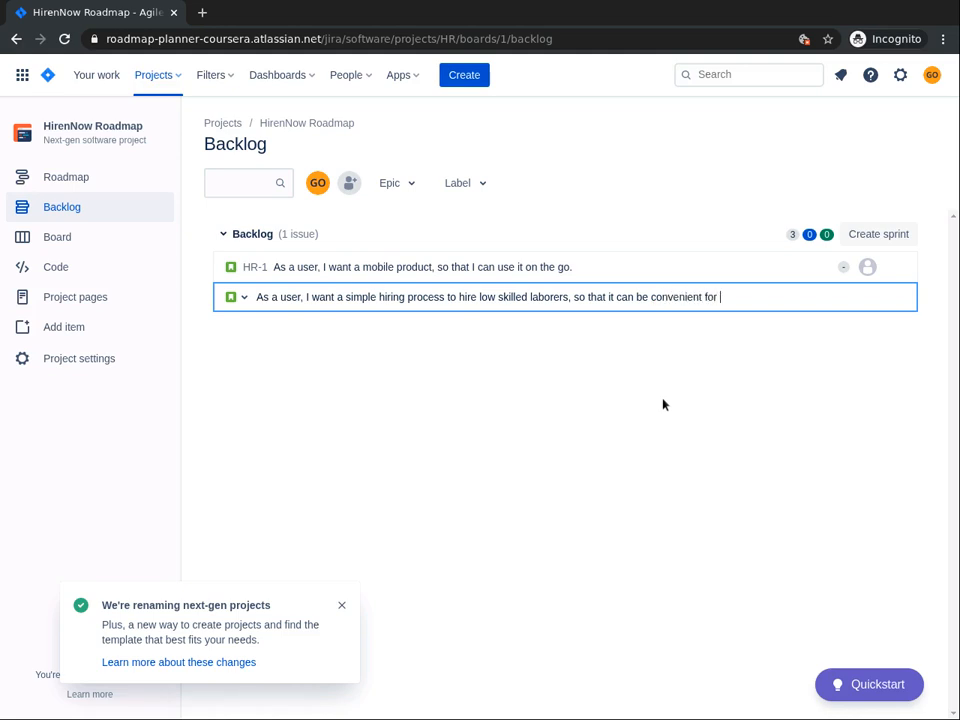
type("me.")
key("Return")
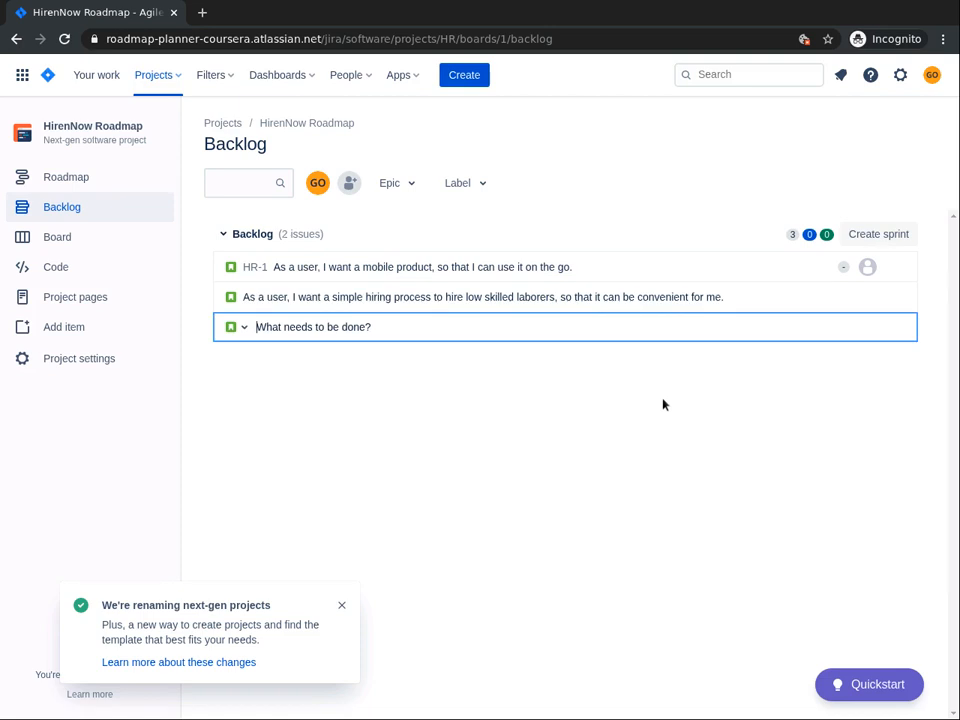